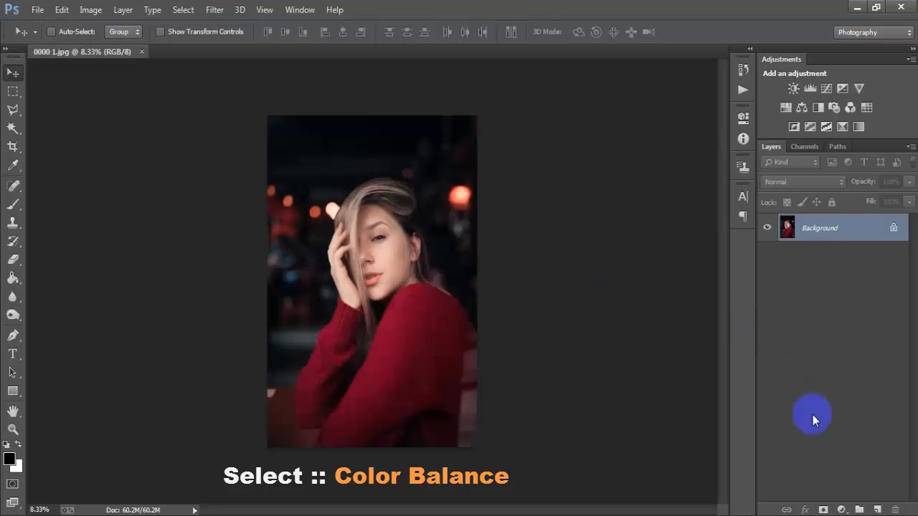
# Add a Color Balance adjustment layer with the midtones Yellow–Blue value at +26, and compare the photo with and without it.
pyautogui.click(841, 510)
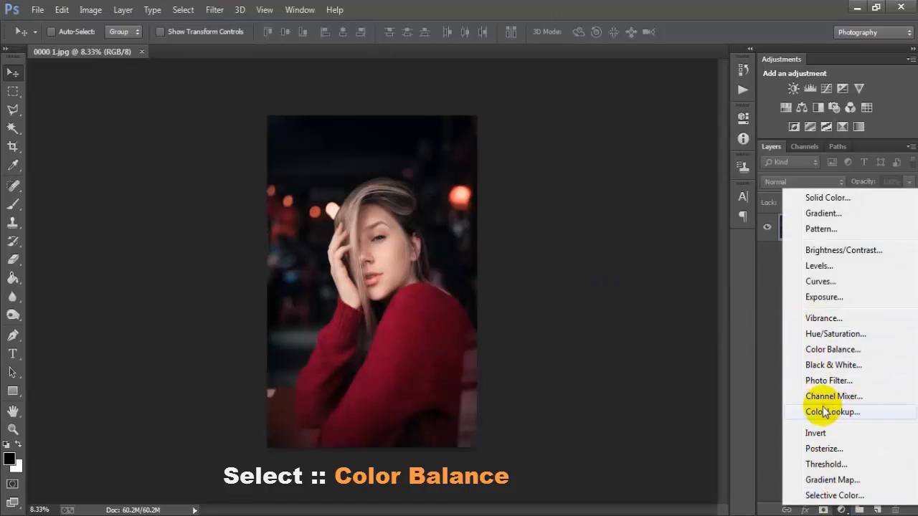
pyautogui.click(824, 351)
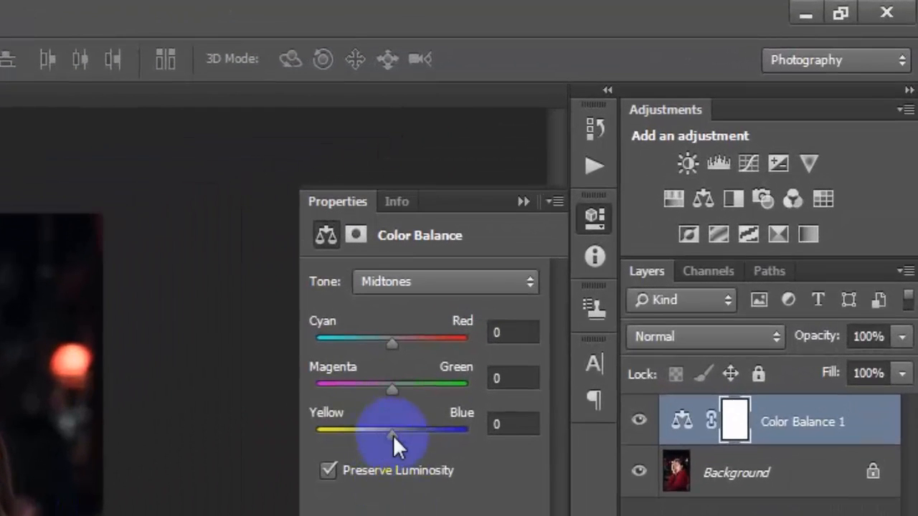
pyautogui.moveTo(394, 435); pyautogui.dragTo(412, 439)
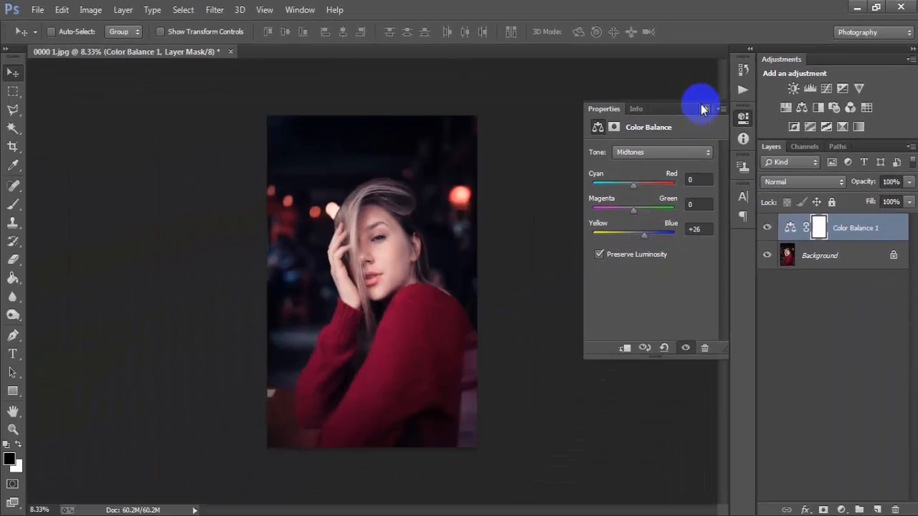
pyautogui.click(705, 109)
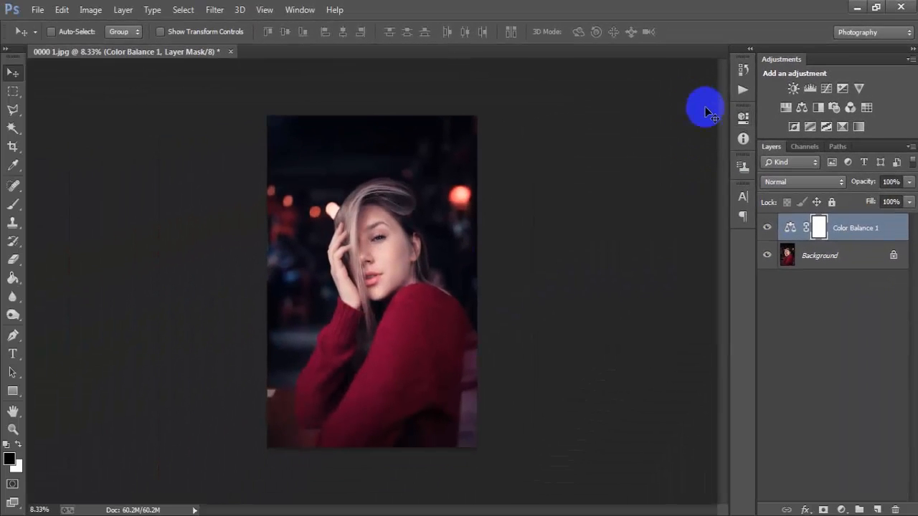
pyautogui.click(768, 228)
pyautogui.click(768, 228)
pyautogui.click(768, 228)
pyautogui.click(768, 228)
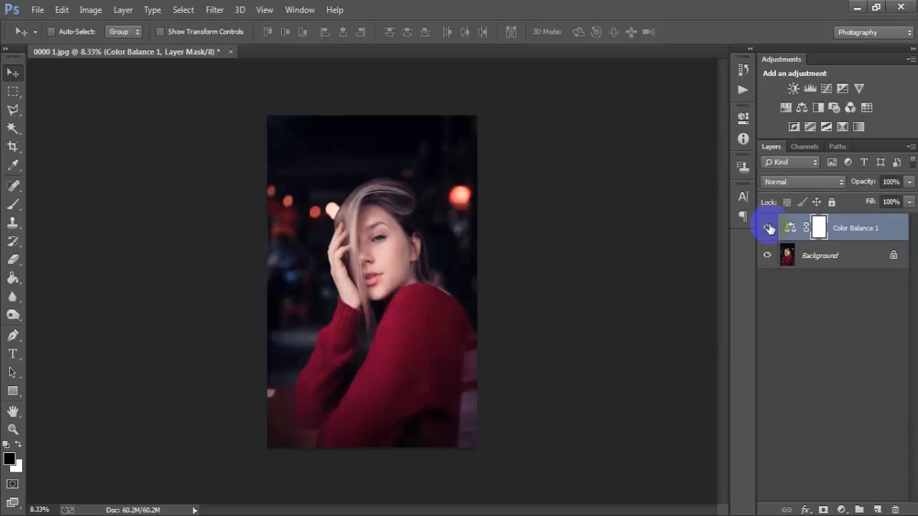
# Stamp all visible layers into a new top layer and open it in the Camera Raw filter.
pyautogui.hotkey('shift', 'ctrl', 'alt', 'e')
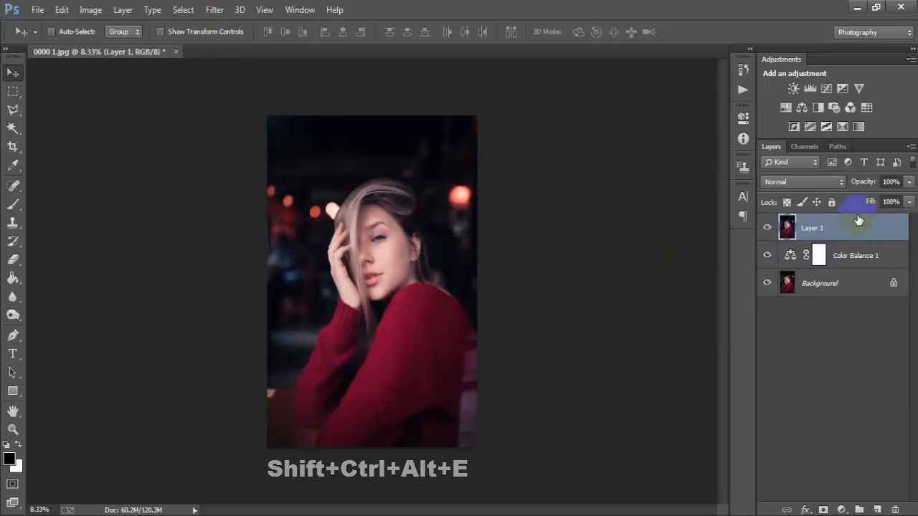
pyautogui.click(219, 10)
pyautogui.click(301, 92)
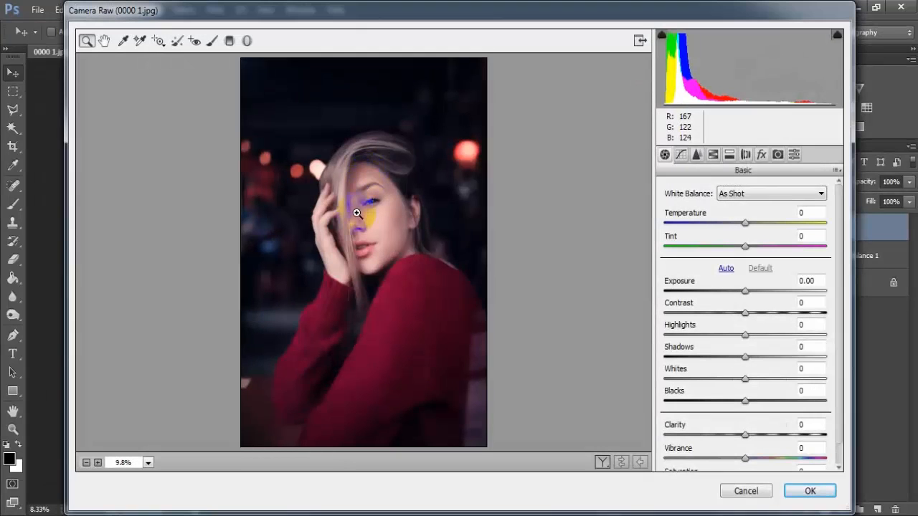
# Set the basic Temperature to -5, Tint to -11 and Exposure to -0.13.
pyautogui.moveTo(745, 224); pyautogui.dragTo(736, 248)
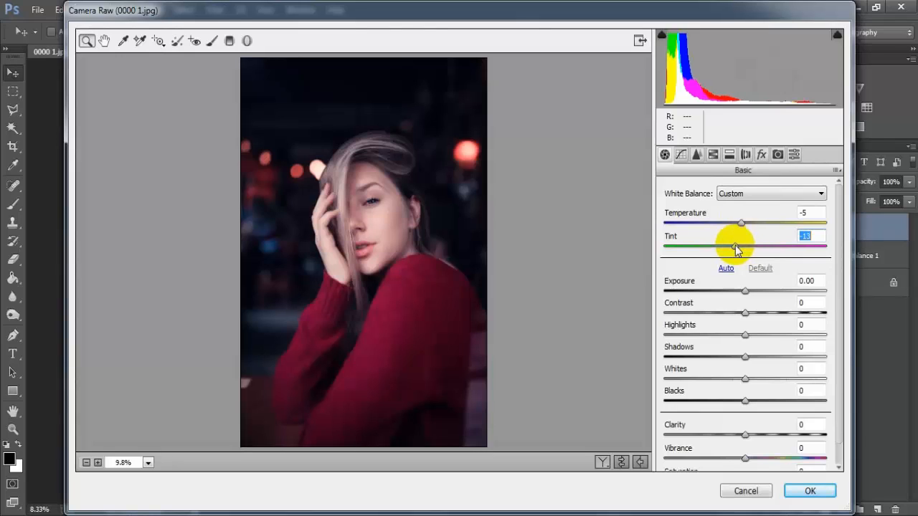
pyautogui.moveTo(735, 248); pyautogui.dragTo(738, 247)
pyautogui.click(745, 291)
pyautogui.moveTo(745, 291); pyautogui.dragTo(741, 292)
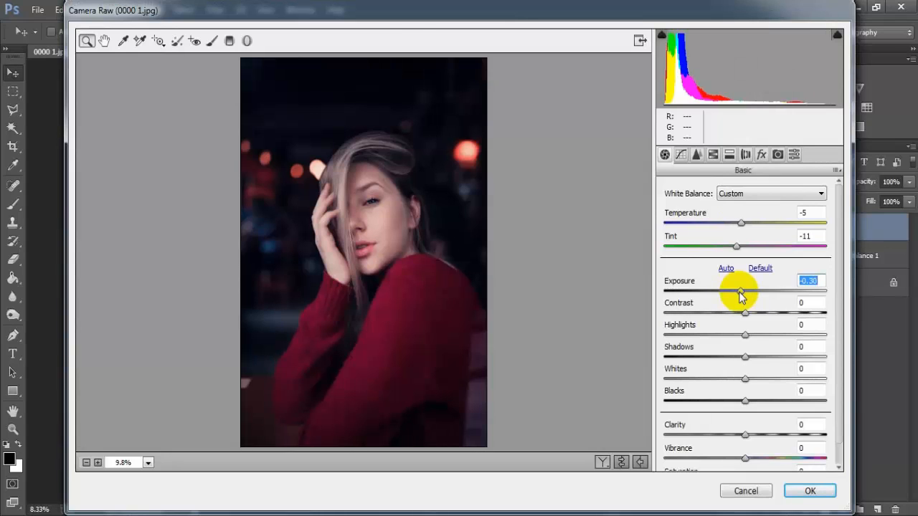
pyautogui.moveTo(741, 291); pyautogui.dragTo(743, 292)
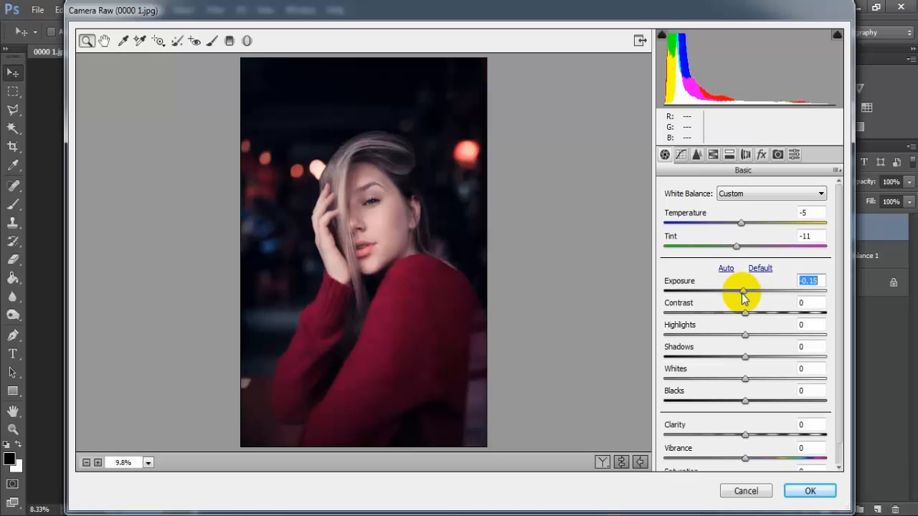
pyautogui.click(818, 281)
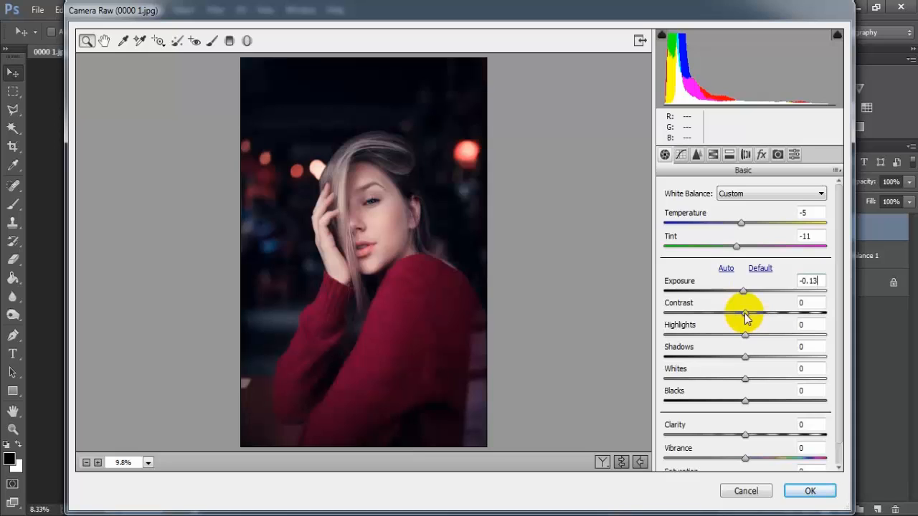
# Set Contrast to +20, Highlights to -11, Shadows to +11, Whites to +10 and Blacks to -14.
pyautogui.moveTo(745, 314); pyautogui.dragTo(738, 336)
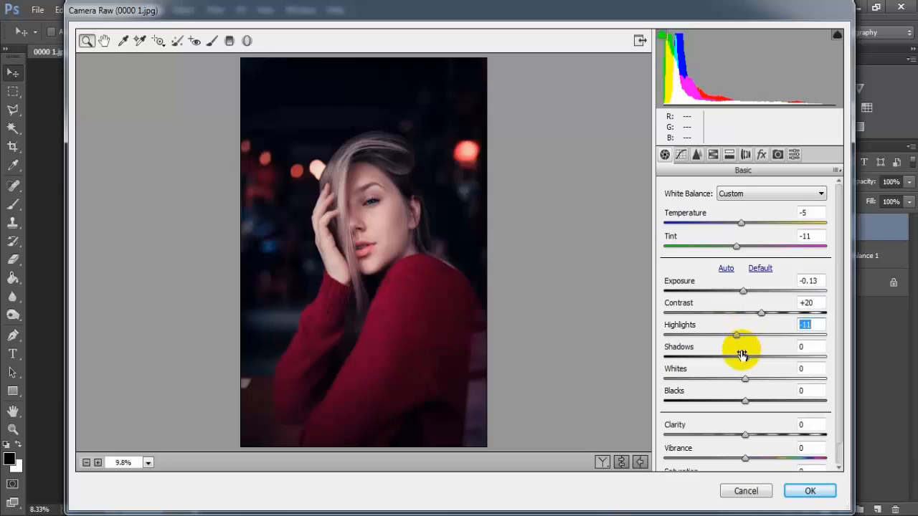
pyautogui.moveTo(743, 361); pyautogui.dragTo(755, 364)
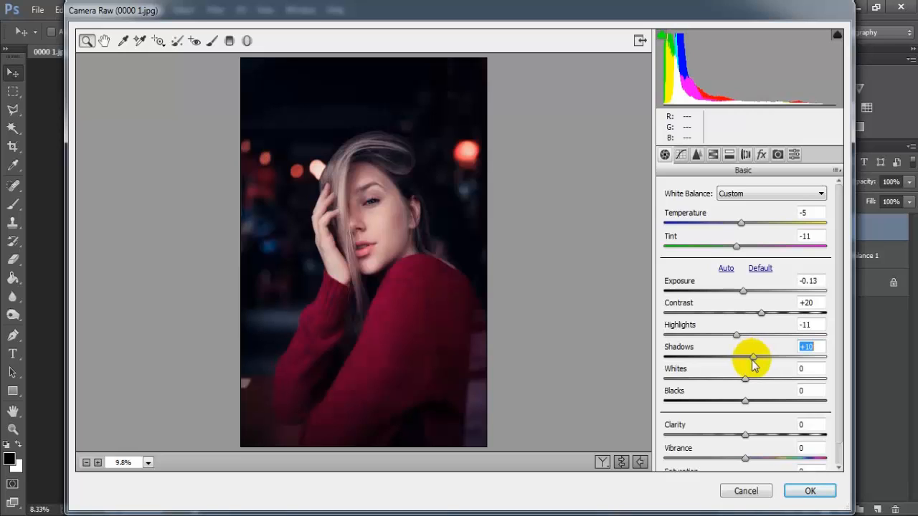
pyautogui.moveTo(754, 364); pyautogui.dragTo(755, 364)
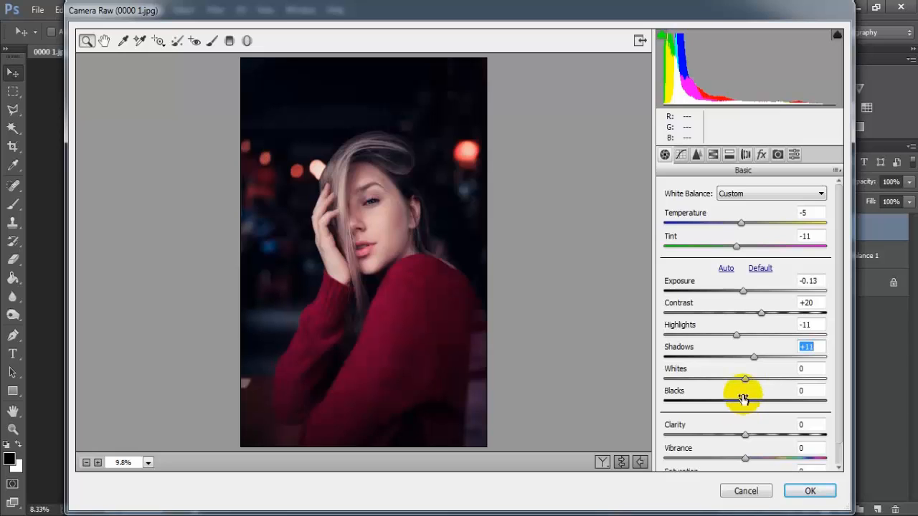
pyautogui.moveTo(745, 379); pyautogui.dragTo(735, 400)
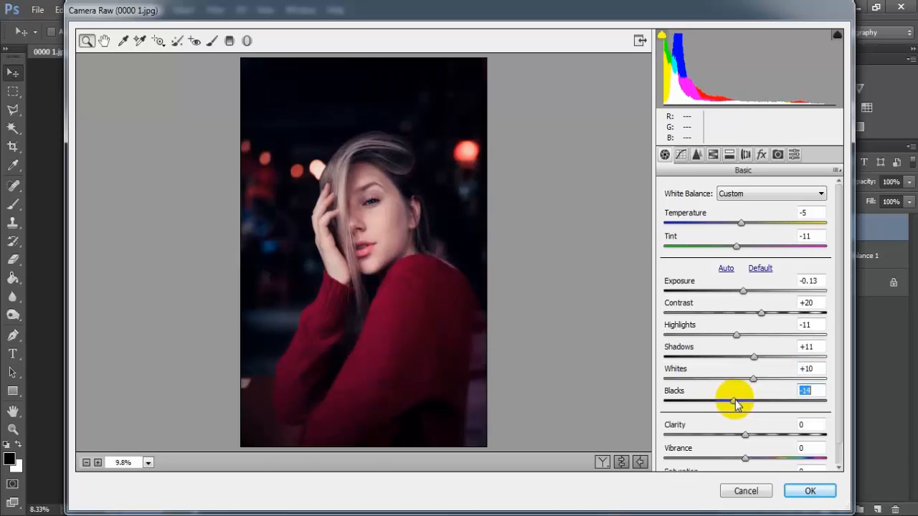
# Set Clarity to +20, Vibrance to +11 and Saturation to -19.
pyautogui.scroll(-1, 841, 423)
pyautogui.scroll(-1, 841, 424)
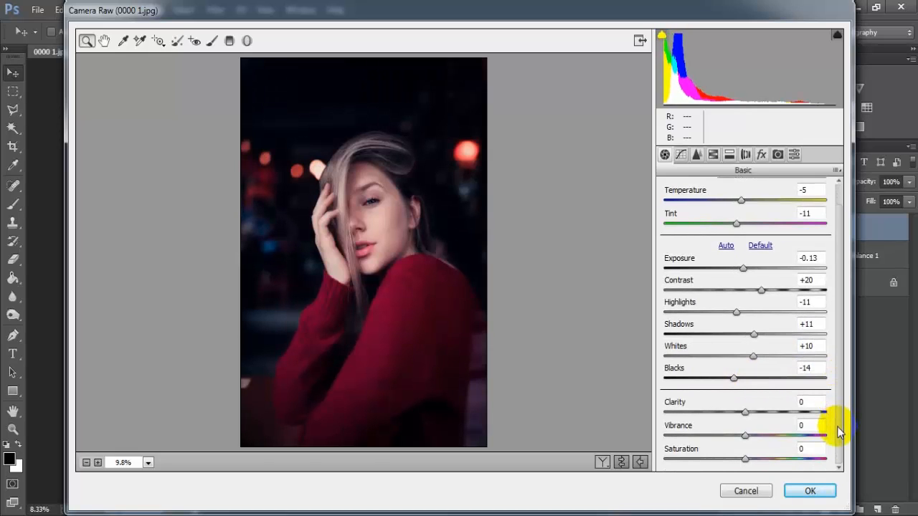
pyautogui.moveTo(746, 414); pyautogui.dragTo(763, 418)
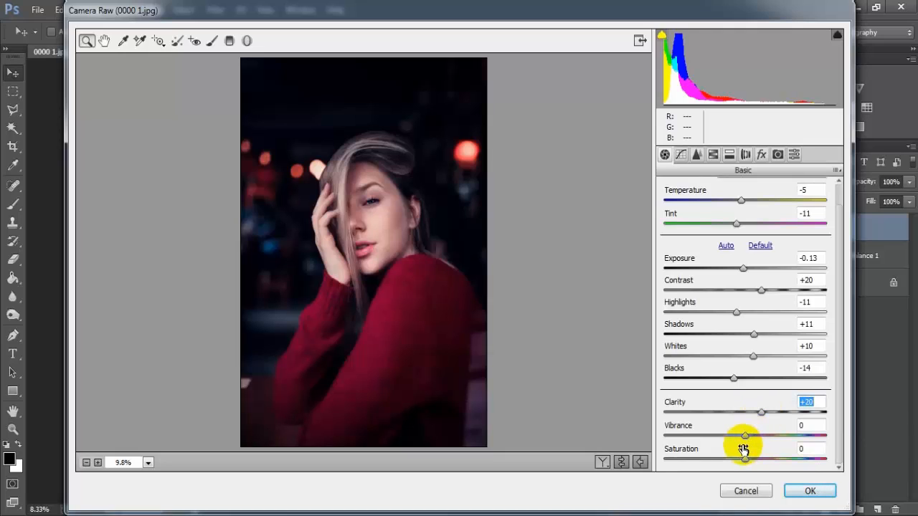
pyautogui.moveTo(745, 435); pyautogui.dragTo(753, 436)
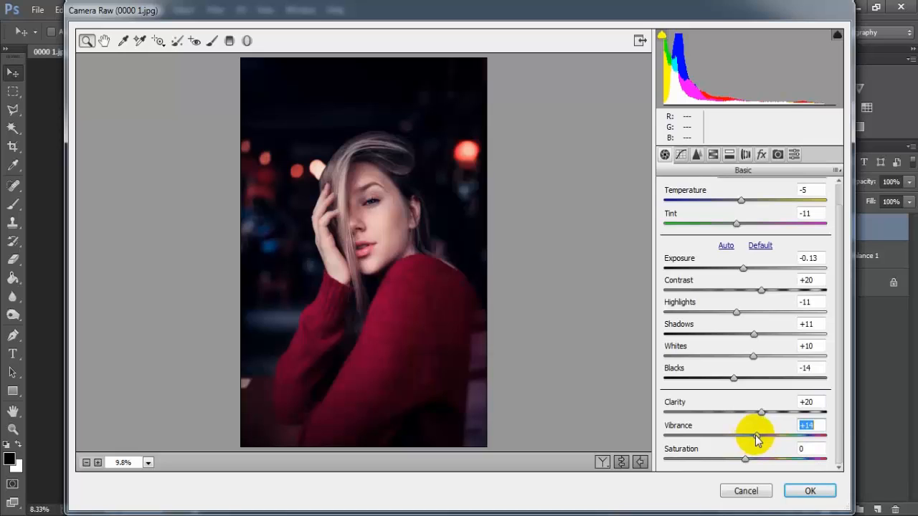
pyautogui.moveTo(755, 435); pyautogui.dragTo(733, 461)
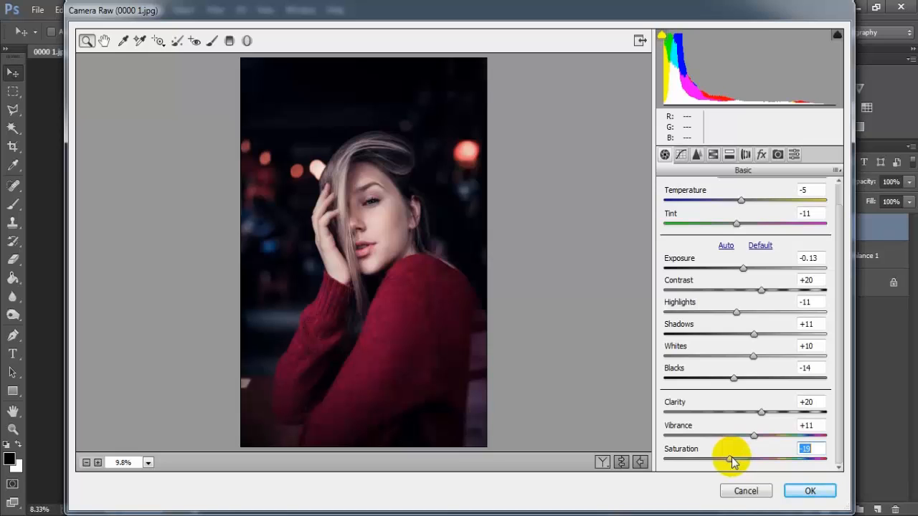
pyautogui.scroll(1, 815, 434)
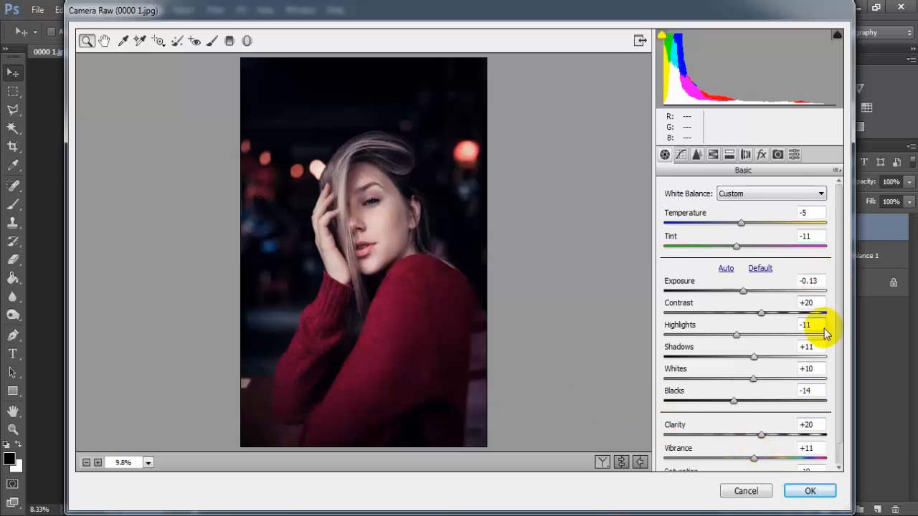
# Shape the RGB point curve: raise the black point, add points at 59/57, 126/127 and 188/202, and lower the white point output to 246.
pyautogui.click(682, 161)
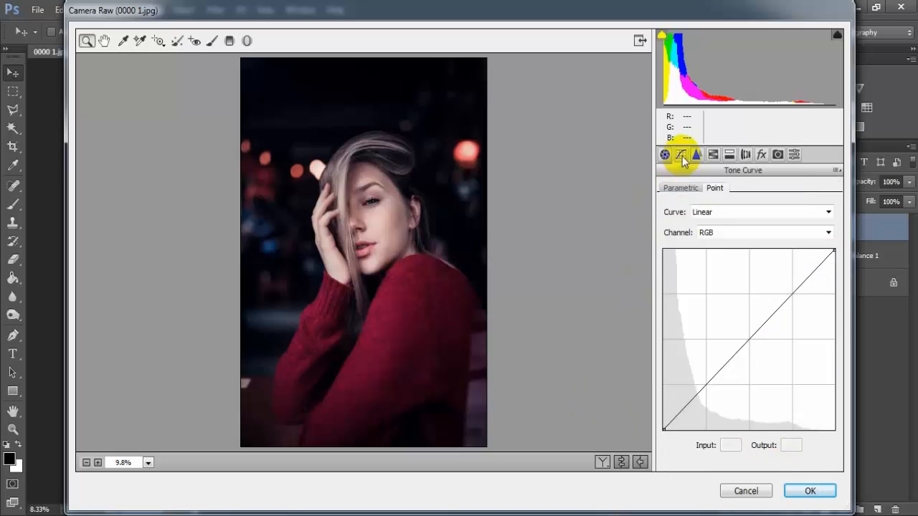
pyautogui.click(661, 428)
pyautogui.moveTo(661, 429); pyautogui.dragTo(661, 420)
pyautogui.moveTo(700, 384); pyautogui.dragTo(703, 389)
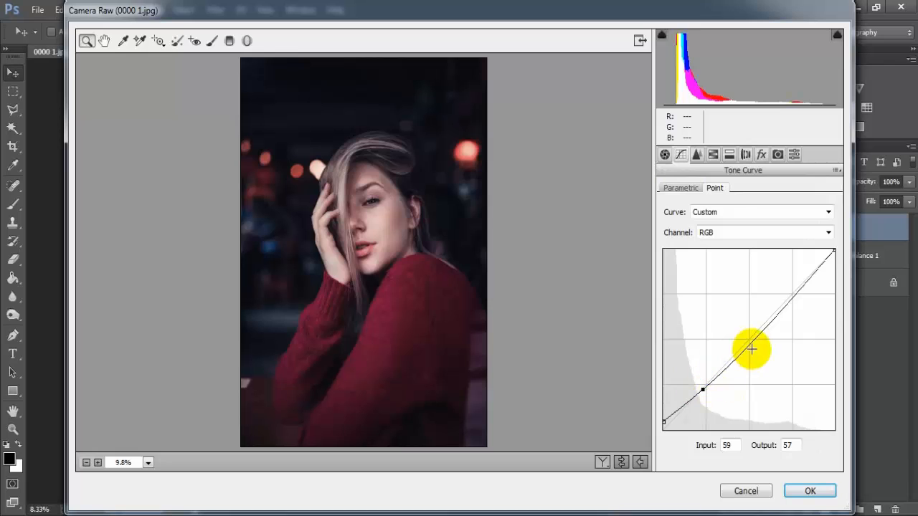
pyautogui.moveTo(751, 347); pyautogui.dragTo(747, 339)
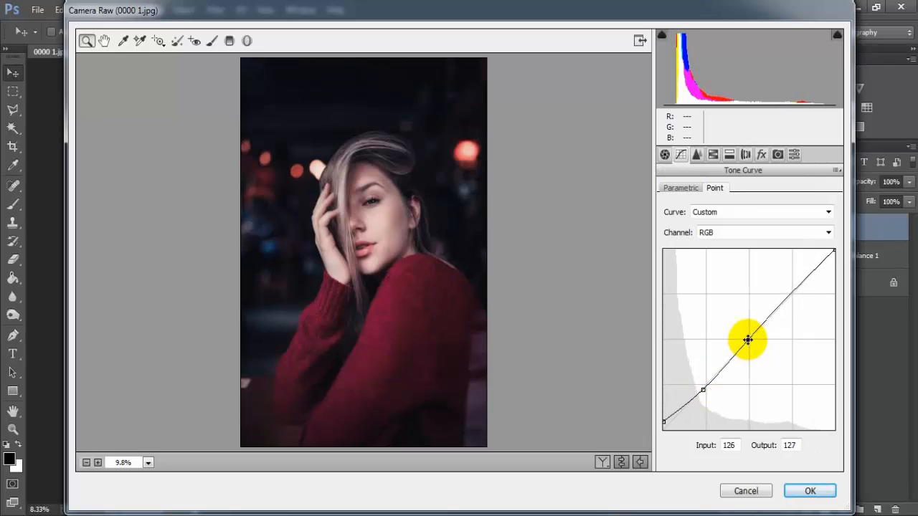
pyautogui.moveTo(790, 292); pyautogui.dragTo(789, 286)
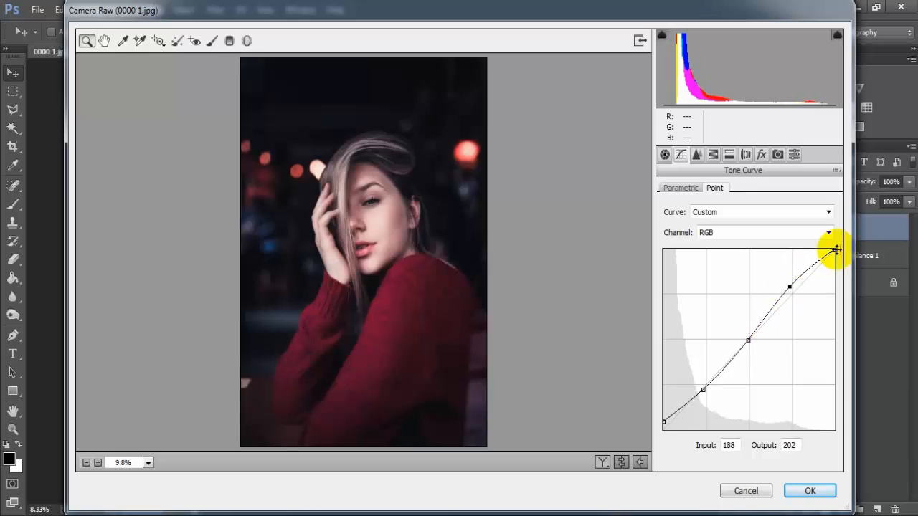
pyautogui.moveTo(836, 250); pyautogui.dragTo(840, 256)
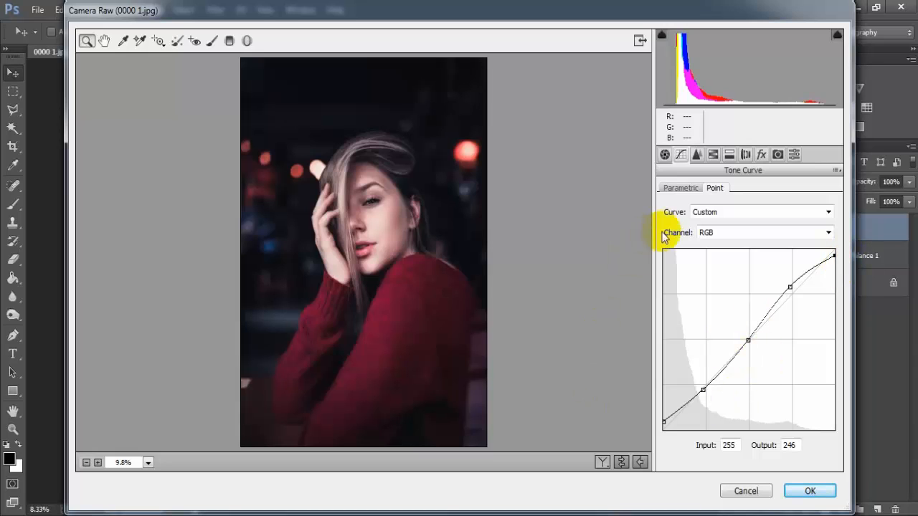
# Set the sharpening Amount to 35, and the noise reduction Luminance to 40 and Color to 50.
pyautogui.click(696, 157)
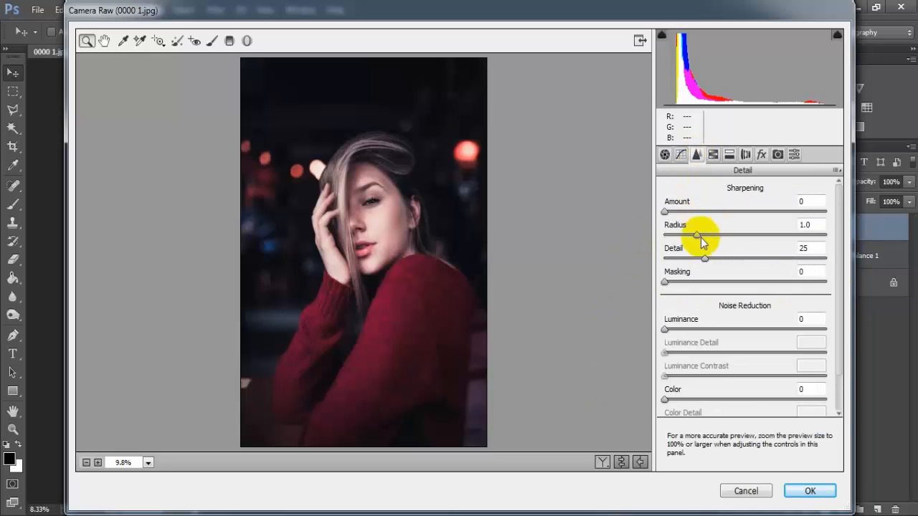
pyautogui.moveTo(665, 211); pyautogui.dragTo(707, 215)
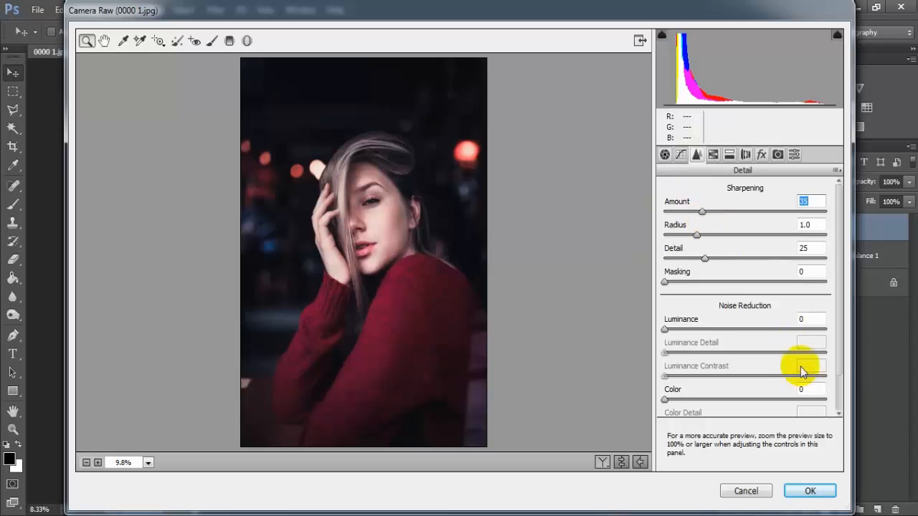
pyautogui.moveTo(665, 330); pyautogui.dragTo(730, 337)
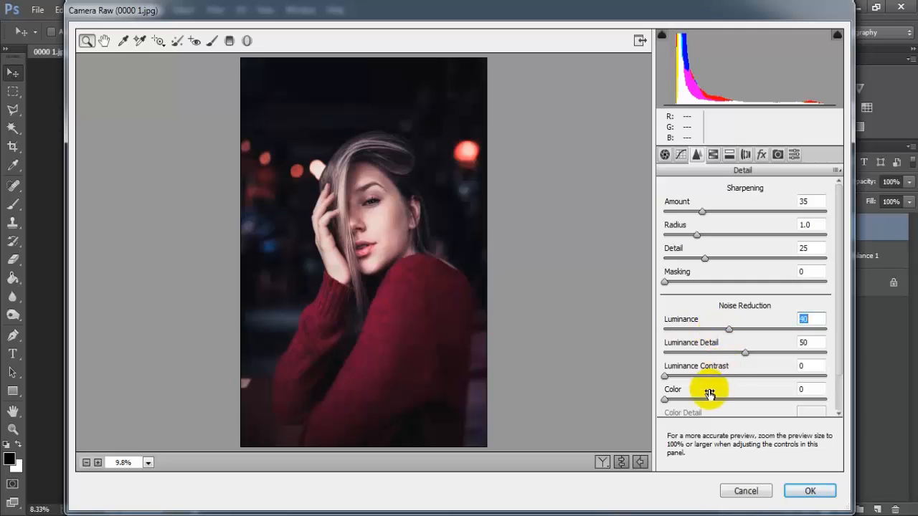
pyautogui.moveTo(669, 402); pyautogui.dragTo(746, 395)
pyautogui.click(816, 389)
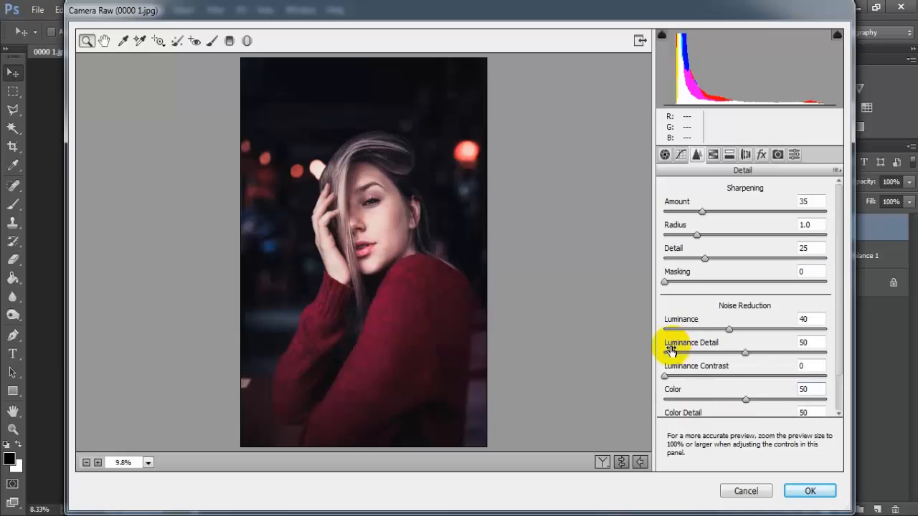
# Shift the HSL hue of Oranges to -10 and of Blues to -31.
pyautogui.click(714, 155)
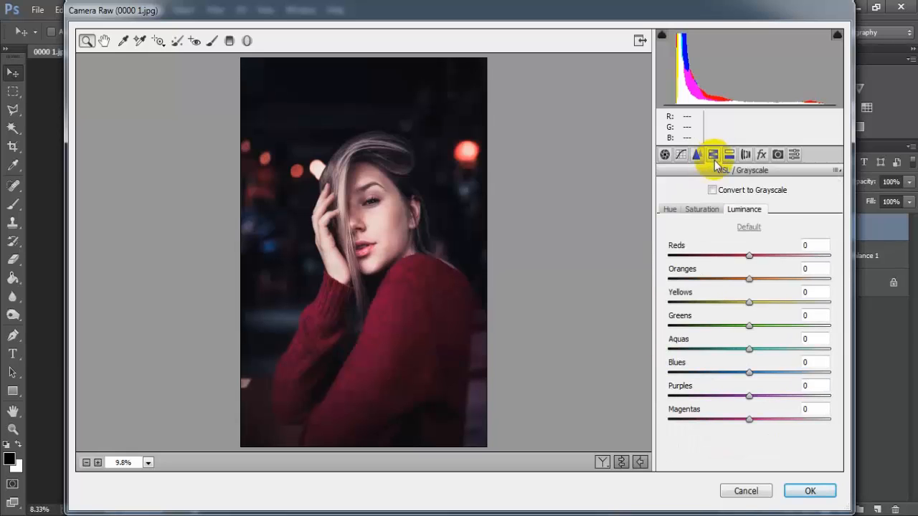
pyautogui.click(670, 209)
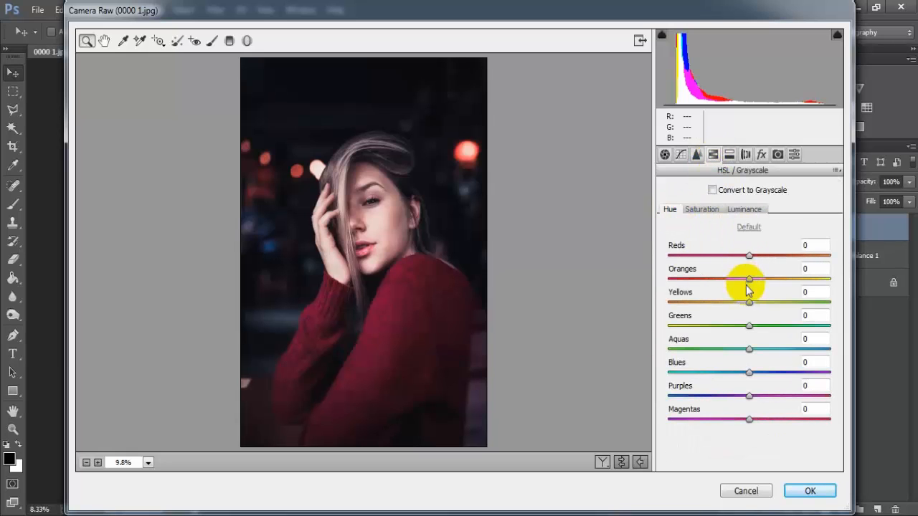
pyautogui.moveTo(748, 279); pyautogui.dragTo(740, 282)
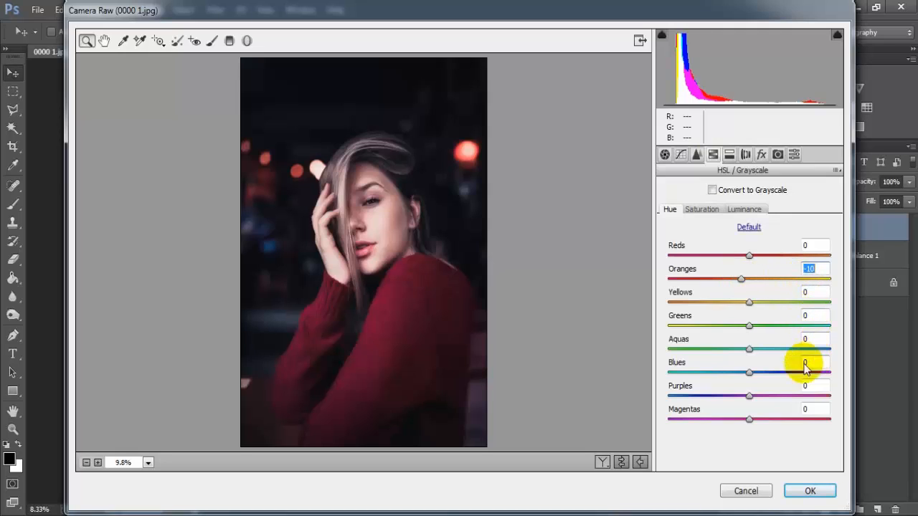
pyautogui.moveTo(749, 374); pyautogui.dragTo(725, 376)
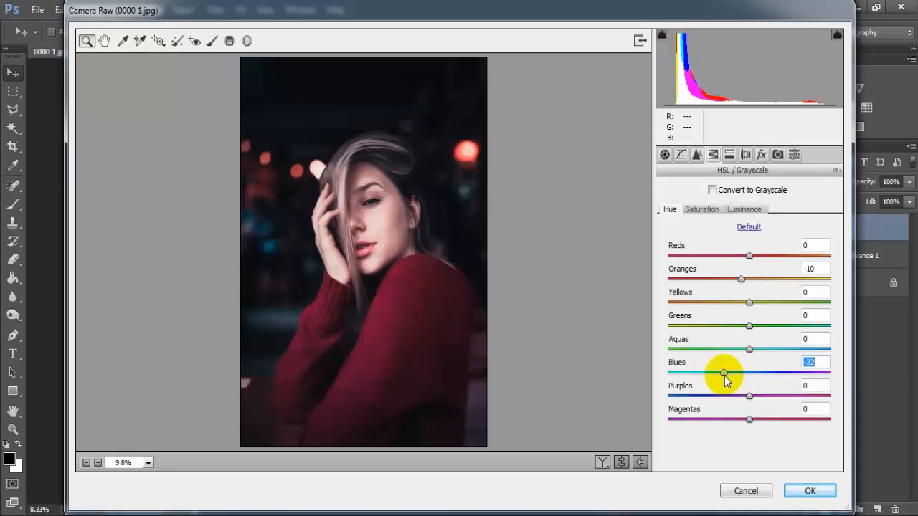
pyautogui.click(825, 362)
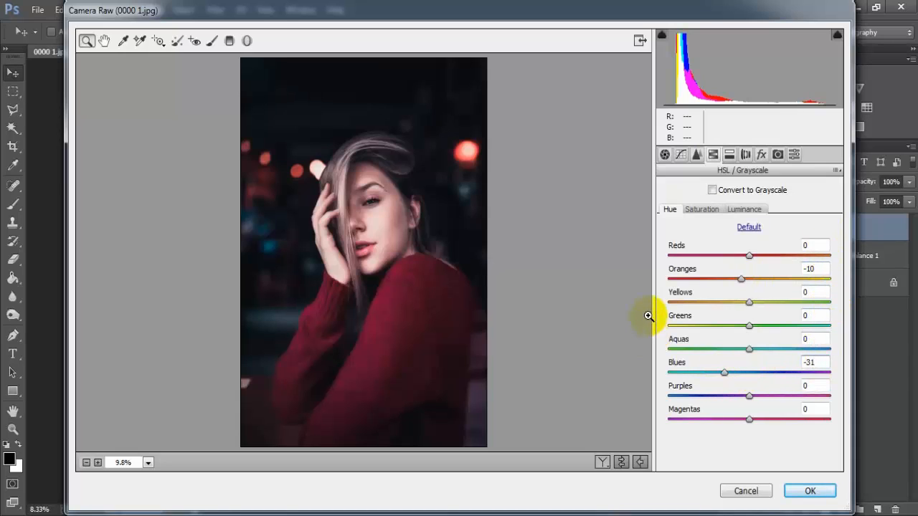
# Set the HSL saturation of Oranges to +42, Greens to -60, Aquas to -100 and Purples to -100.
pyautogui.click(703, 210)
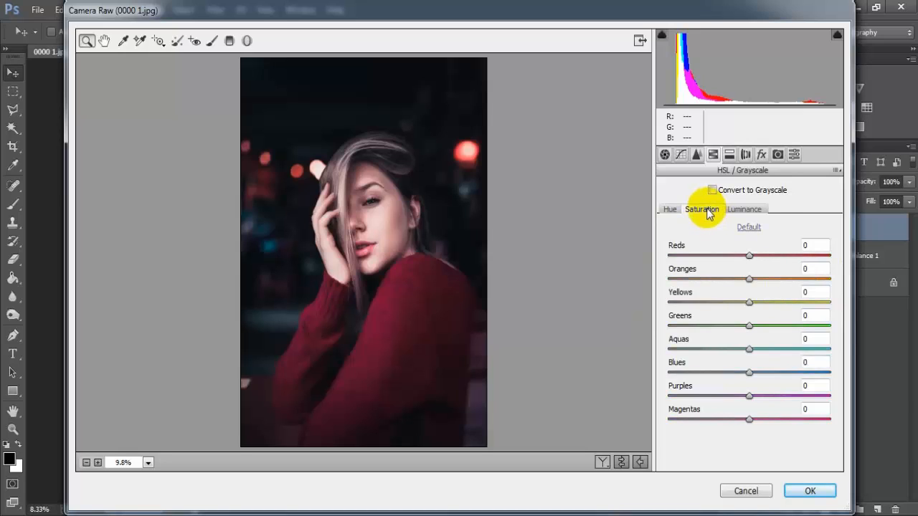
pyautogui.moveTo(749, 284); pyautogui.dragTo(771, 284)
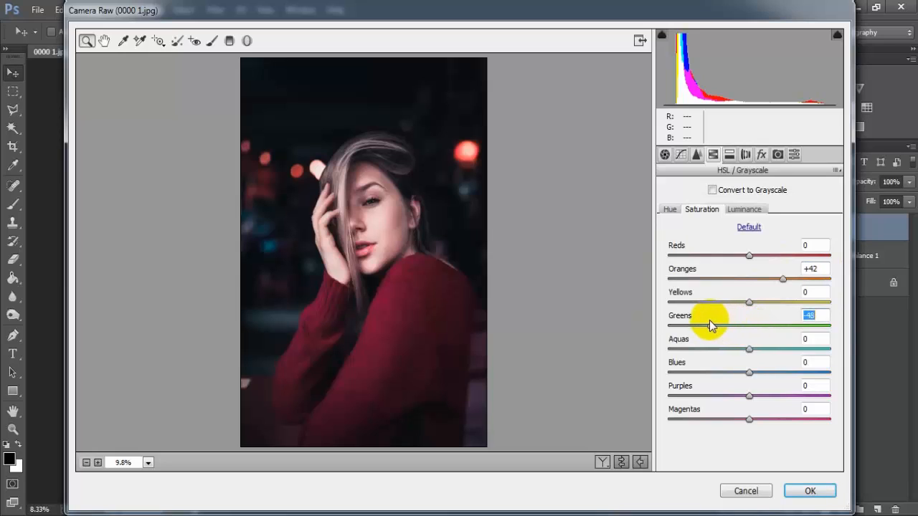
pyautogui.moveTo(710, 320); pyautogui.dragTo(700, 323)
pyautogui.moveTo(750, 351); pyautogui.dragTo(655, 358)
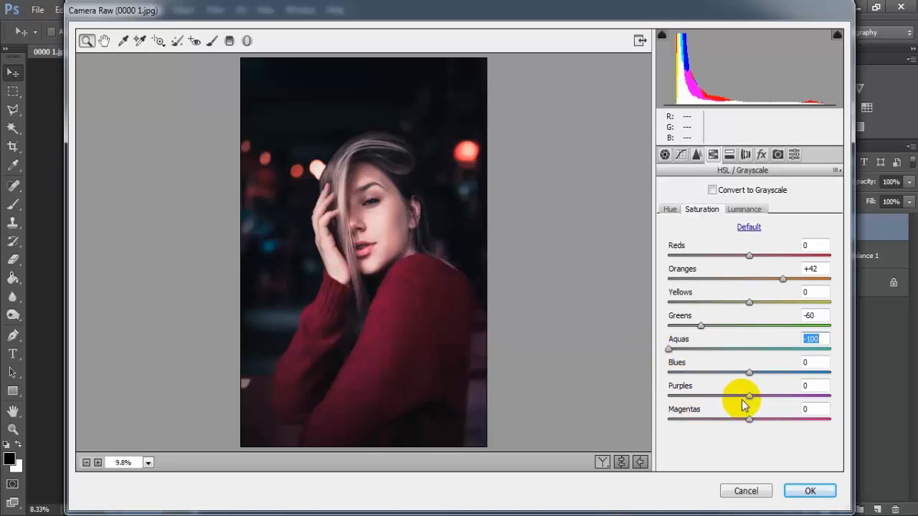
pyautogui.moveTo(751, 403); pyautogui.dragTo(658, 401)
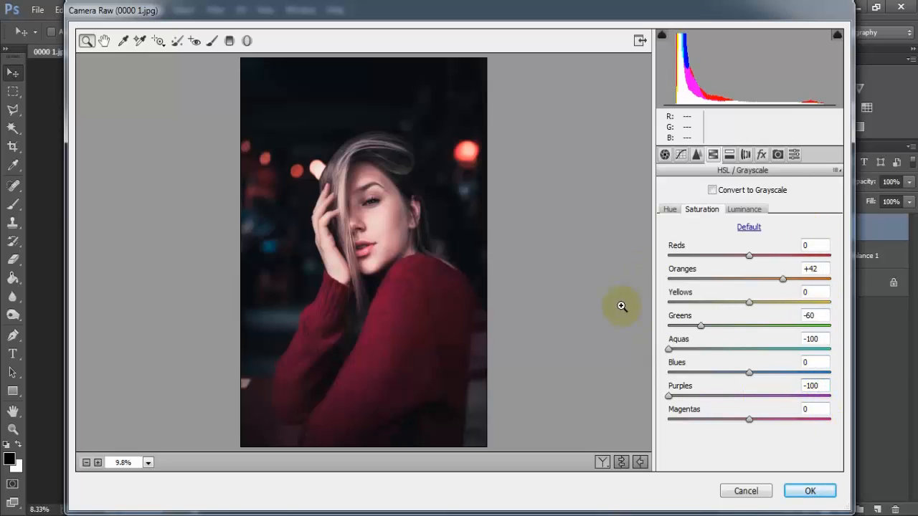
# Set the HSL luminance of Oranges to -30 and of Purples to -100.
pyautogui.click(747, 209)
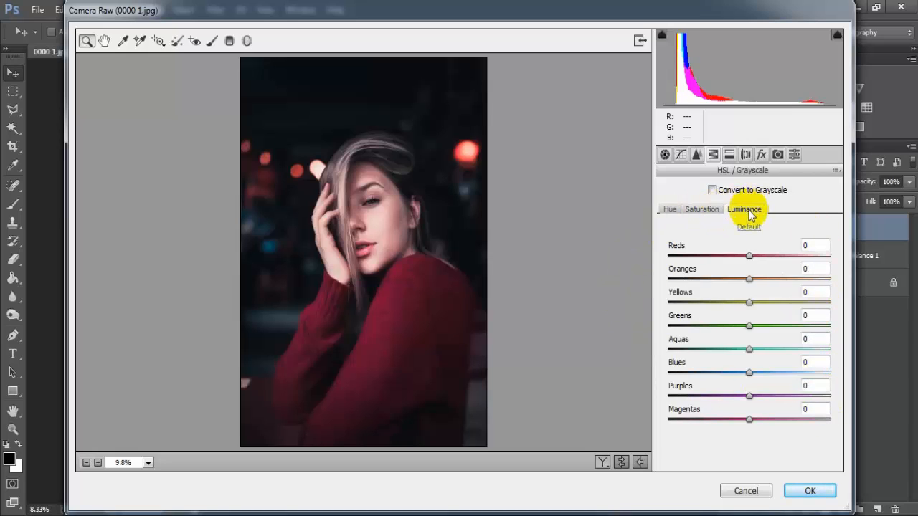
pyautogui.moveTo(749, 279); pyautogui.dragTo(739, 284)
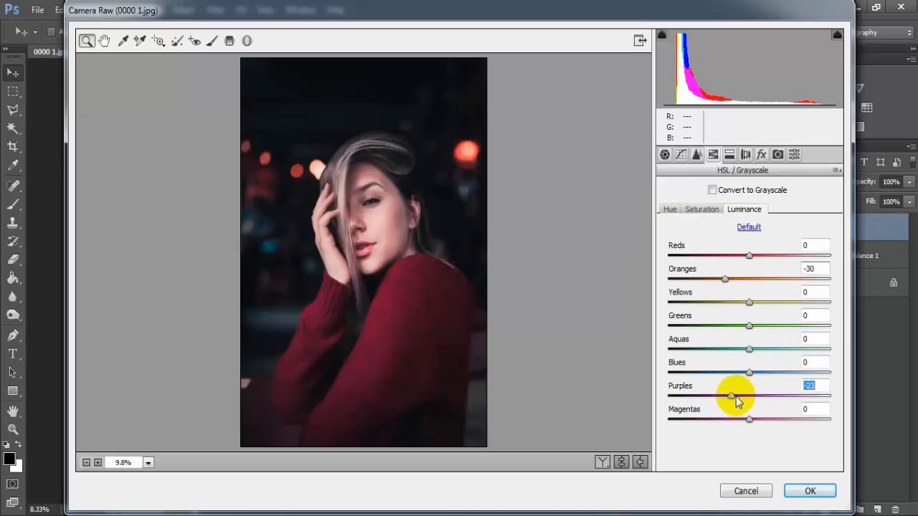
pyautogui.moveTo(736, 397); pyautogui.dragTo(648, 399)
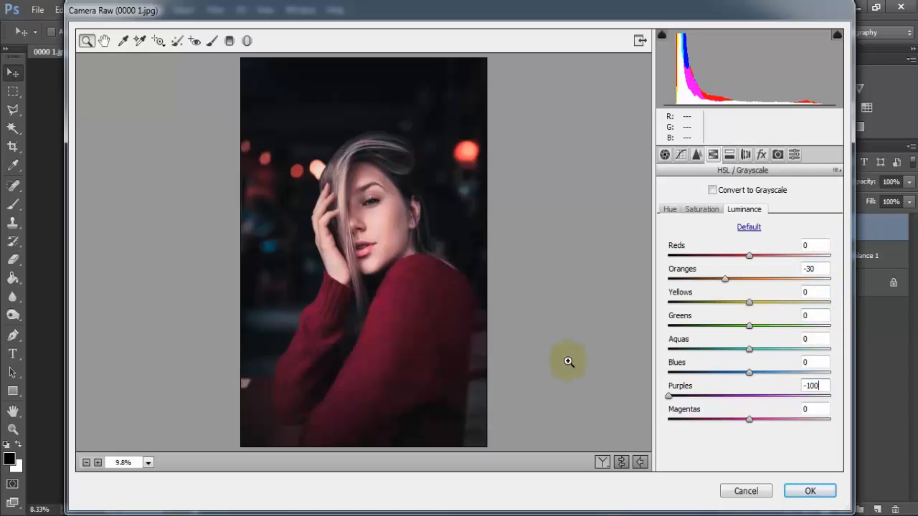
# Compare the before and after versions side by side, and apply the Camera Raw adjustments.
pyautogui.click(603, 462)
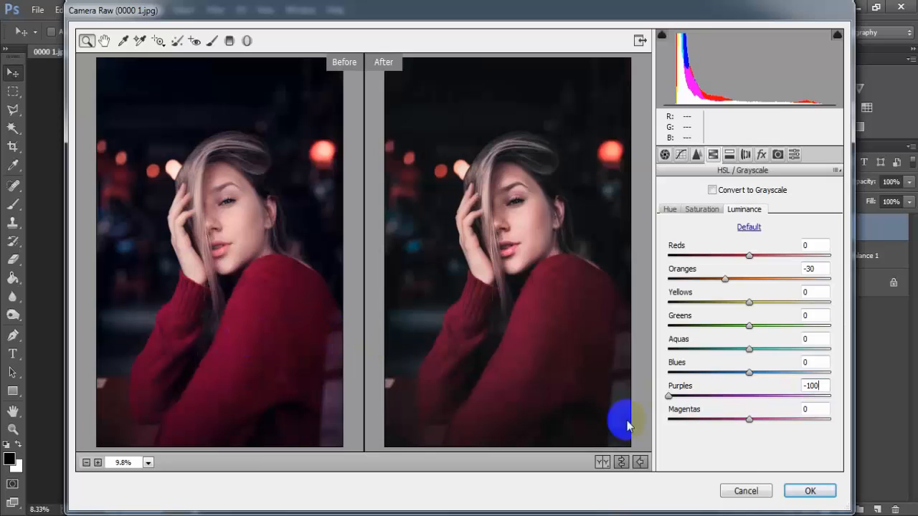
pyautogui.click(807, 491)
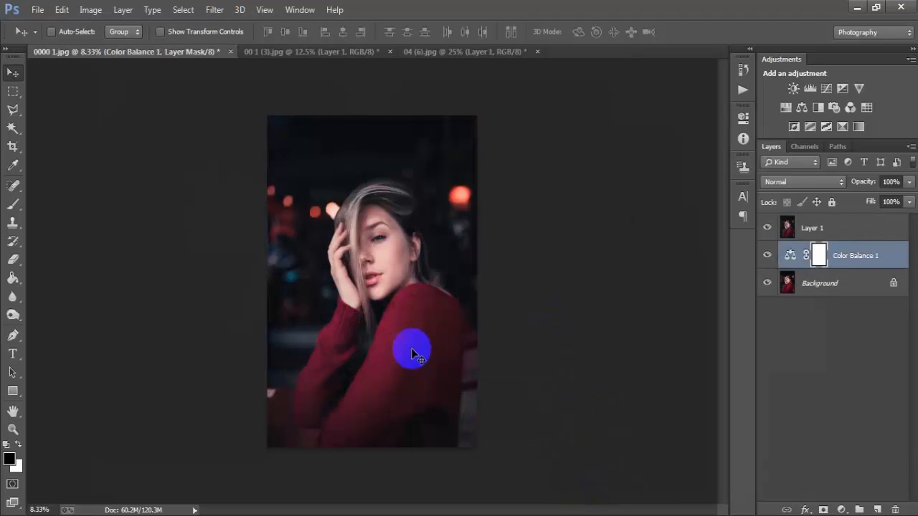
# Compare the graded red-sweater portrait with its original by toggling between the Background layer alone and all layers.
pyautogui.hotkey('ctrl', '+')
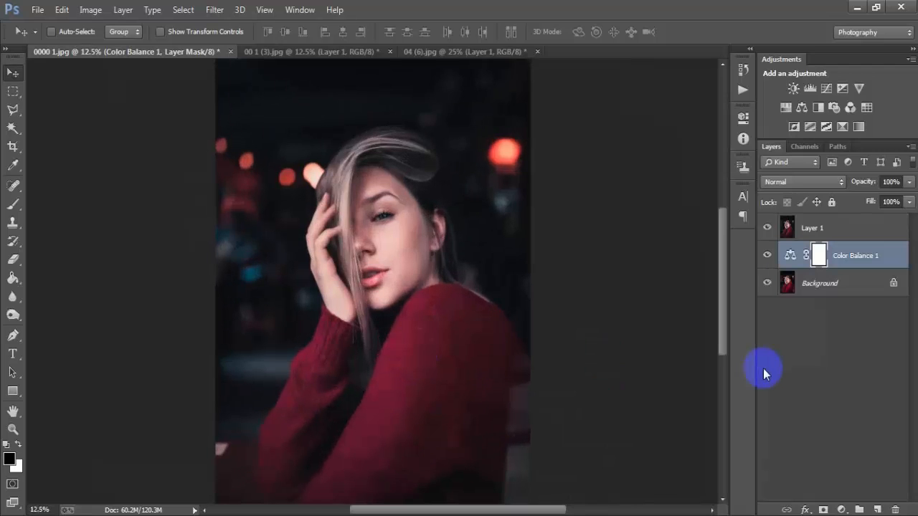
pyautogui.click(769, 284)
pyautogui.click(768, 284)
pyautogui.click(769, 284)
pyautogui.click(768, 284)
# In 00 1 (3).jpg, show only the Background layer, and restore all layers to compare the denim-jacket portrait before and after grading.
pyautogui.click(300, 52)
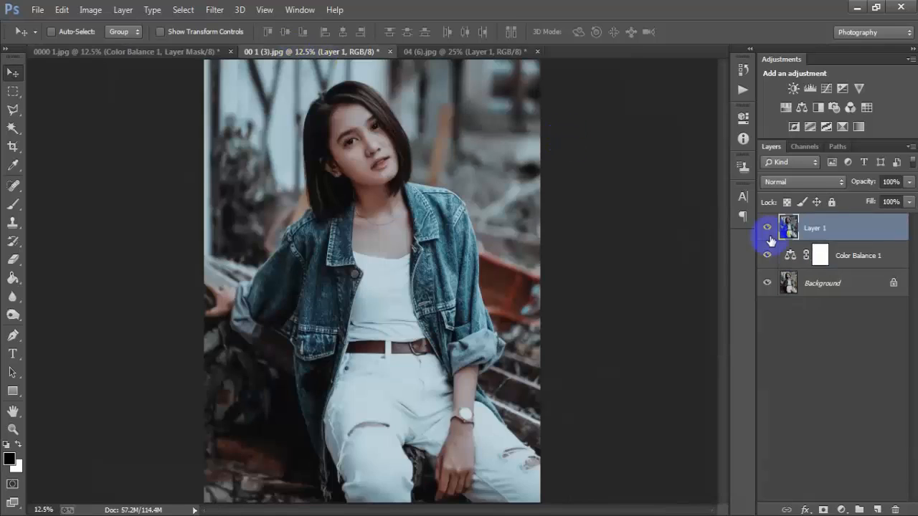
pyautogui.keyDown('alt'); pyautogui.click(768, 285); pyautogui.keyUp('alt')
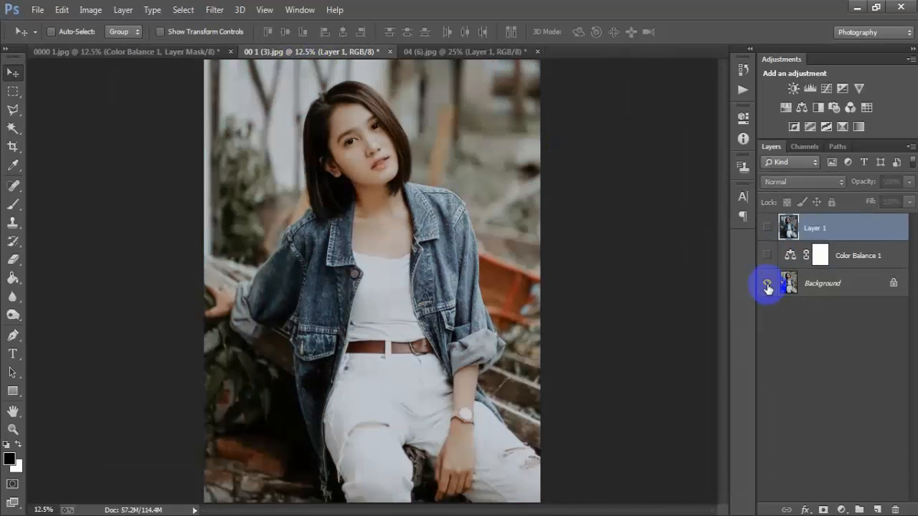
pyautogui.keyDown('alt'); pyautogui.click(768, 285); pyautogui.keyUp('alt')
# In 04 (6).jpg, toggle repeatedly between the Background layer alone and all layers to compare the beach photo before and after grading.
pyautogui.click(422, 52)
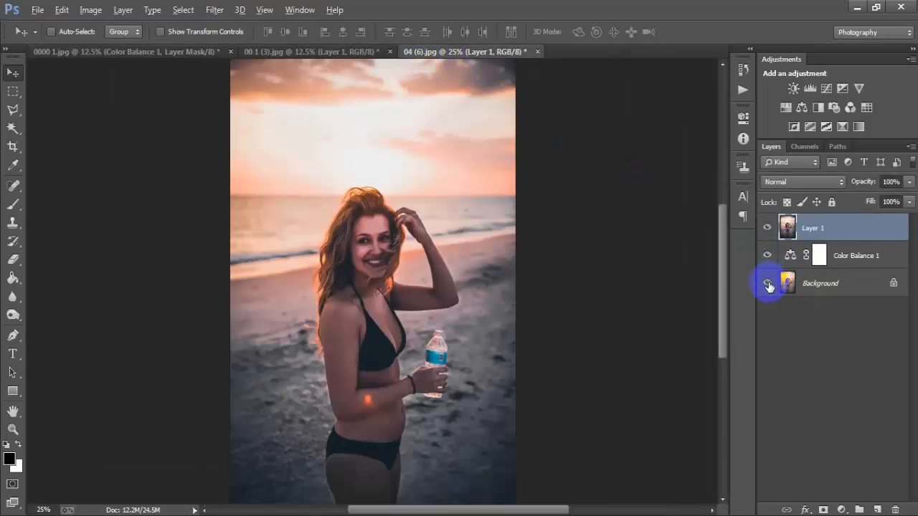
pyautogui.keyDown('alt'); pyautogui.click(769, 286); pyautogui.keyUp('alt')
pyautogui.keyDown('alt'); pyautogui.click(768, 285); pyautogui.keyUp('alt')
pyautogui.keyDown('alt'); pyautogui.click(768, 285); pyautogui.keyUp('alt')
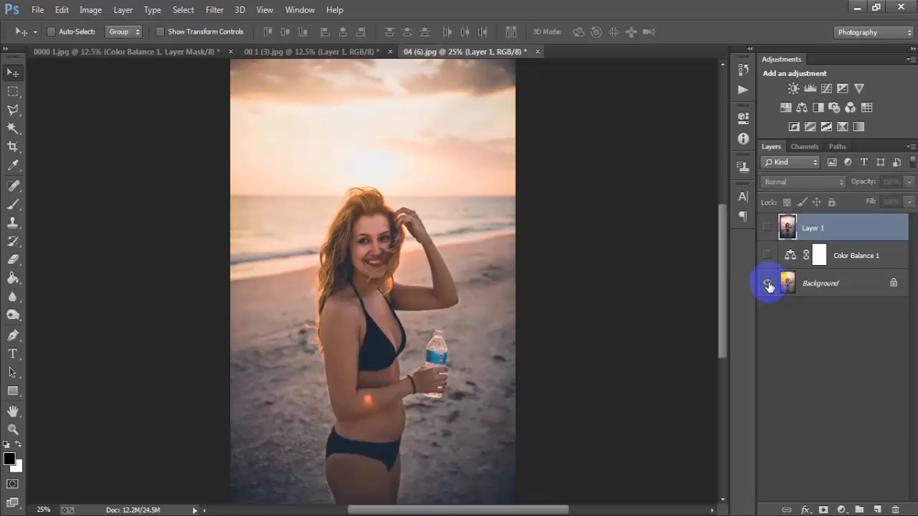
pyautogui.keyDown('alt'); pyautogui.click(768, 285); pyautogui.keyUp('alt')
pyautogui.keyDown('alt'); pyautogui.click(768, 286); pyautogui.keyUp('alt')
pyautogui.keyDown('alt'); pyautogui.click(768, 285); pyautogui.keyUp('alt')
# Return to 00 1 (3).jpg and compare its original Background with the graded result again, leaving all layers visible.
pyautogui.click(311, 52)
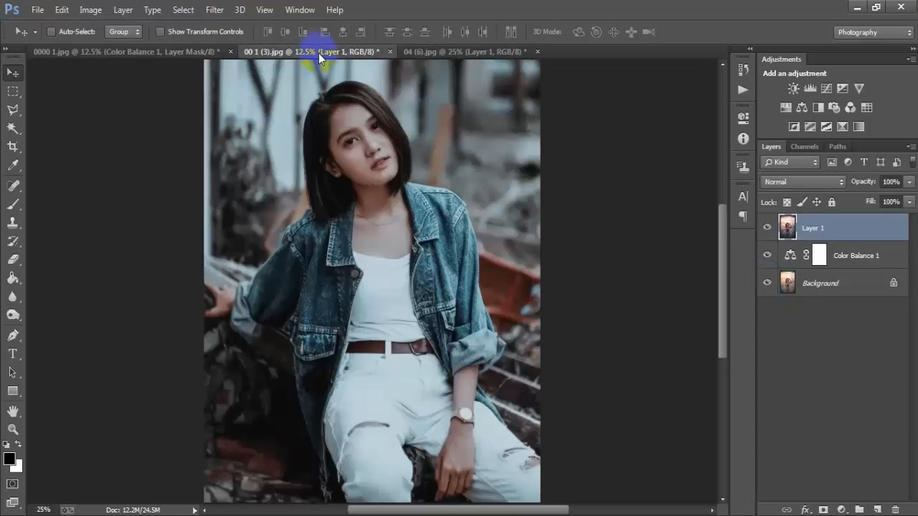
pyautogui.keyDown('alt'); pyautogui.click(768, 284); pyautogui.keyUp('alt')
pyautogui.keyDown('alt'); pyautogui.click(767, 285); pyautogui.keyUp('alt')
pyautogui.keyDown('alt'); pyautogui.click(767, 284); pyautogui.keyUp('alt')
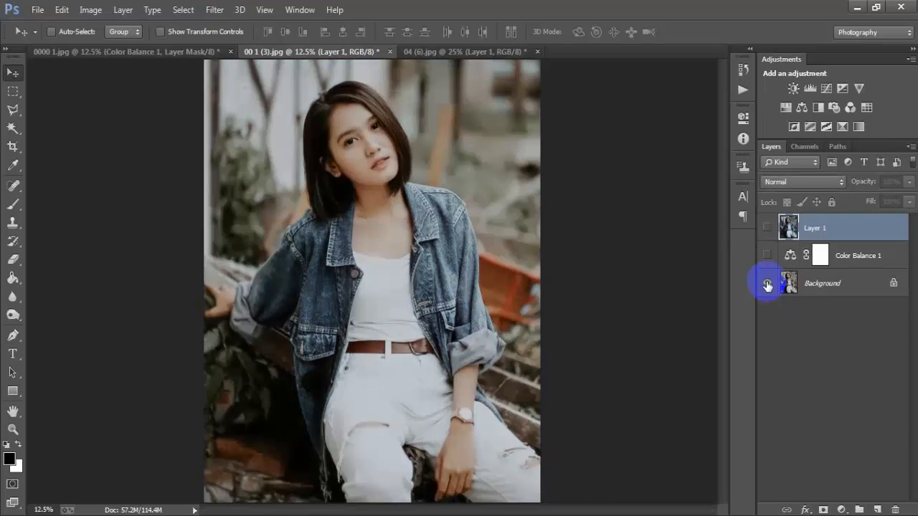
pyautogui.keyDown('alt'); pyautogui.click(768, 285); pyautogui.keyUp('alt')
# Return to 0000 1.jpg and compare its original Background with the full grade, leaving all layers visible.
pyautogui.click(170, 54)
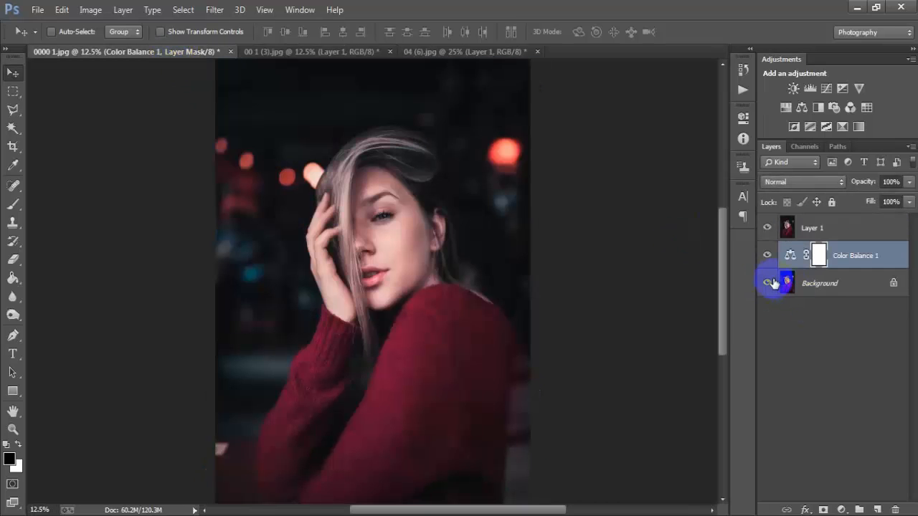
pyautogui.keyDown('alt'); pyautogui.click(768, 283); pyautogui.keyUp('alt')
pyautogui.keyDown('alt'); pyautogui.click(768, 284); pyautogui.keyUp('alt')
pyautogui.keyDown('alt'); pyautogui.click(768, 283); pyautogui.keyUp('alt')
pyautogui.keyDown('alt'); pyautogui.click(768, 284); pyautogui.keyUp('alt')
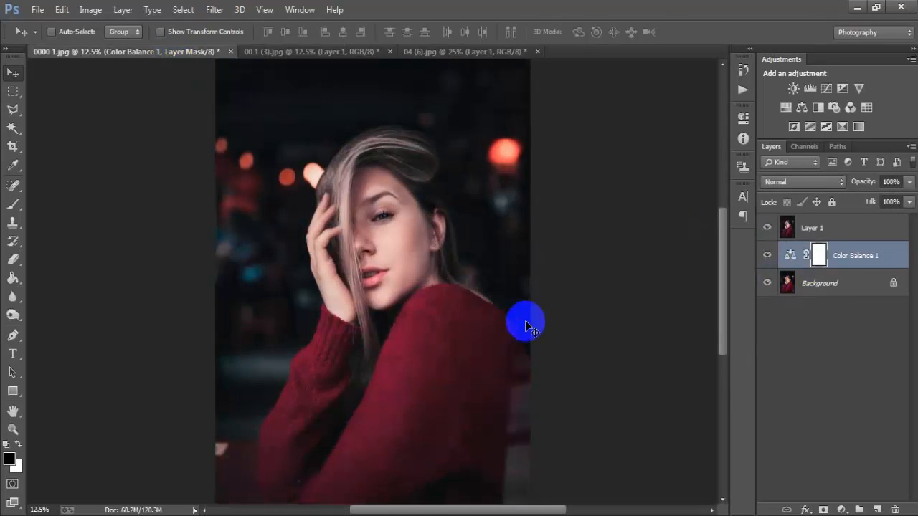